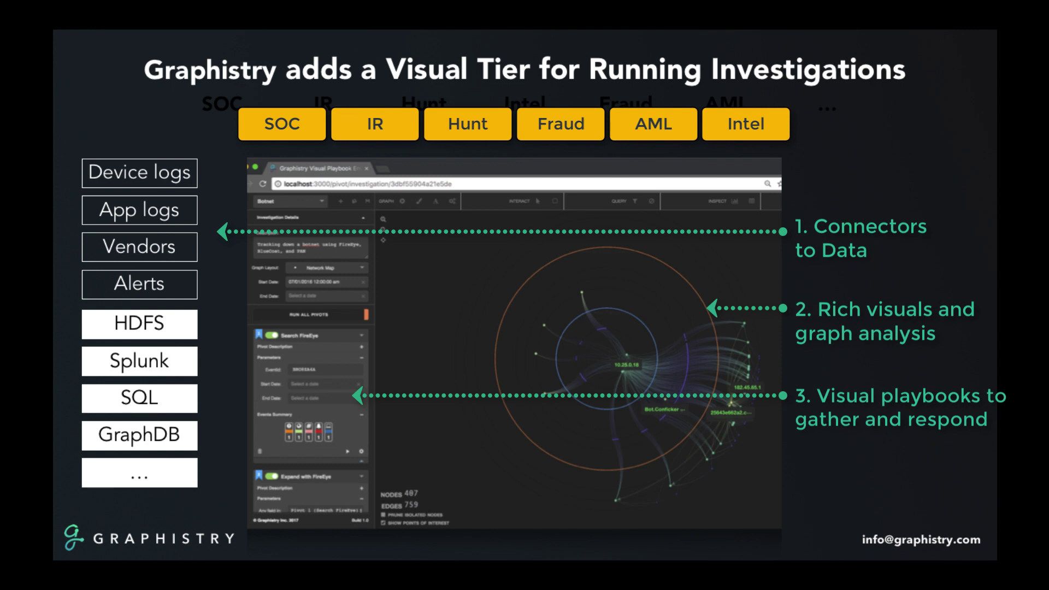
Advance from the slide to the live 56-node malware graph and its events table
key(Right)
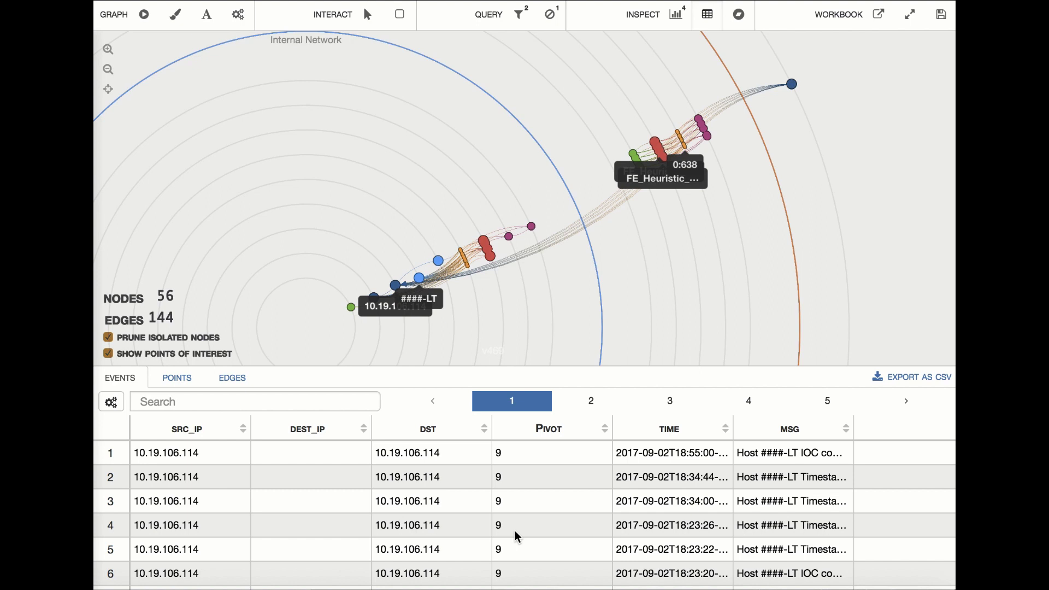
Filter on the latest point:time histogram bucket, cutting the graph to 26 nodes and 33 edges
scroll(519, 537, down, 8)
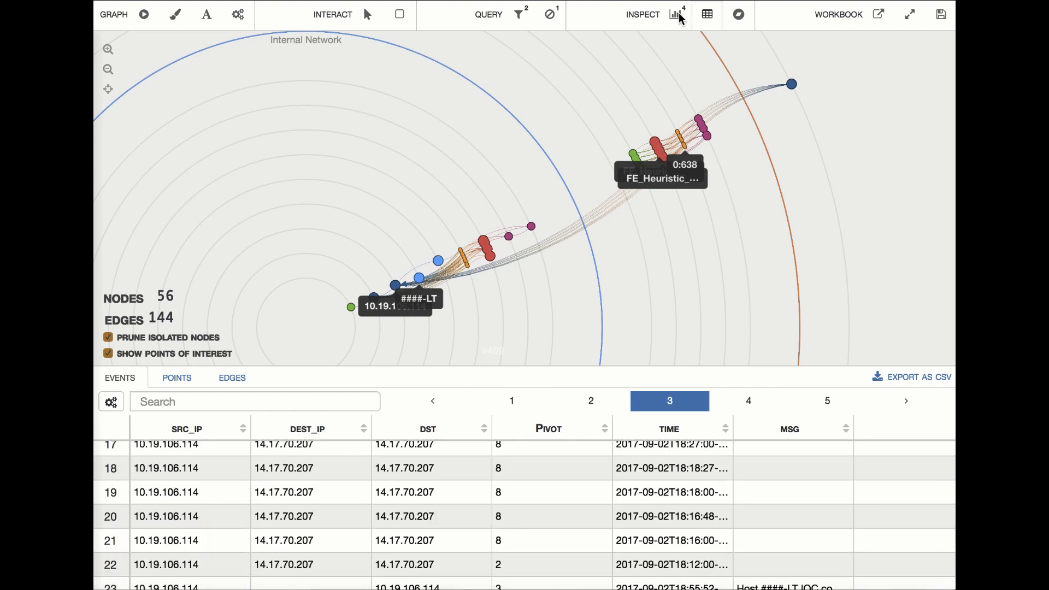
click(677, 16)
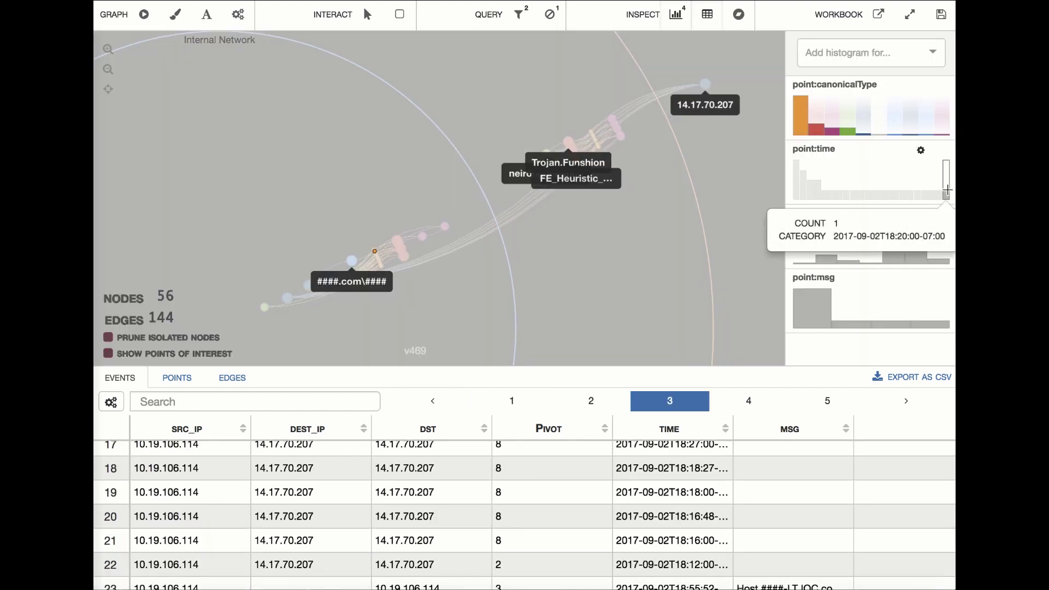
click(937, 194)
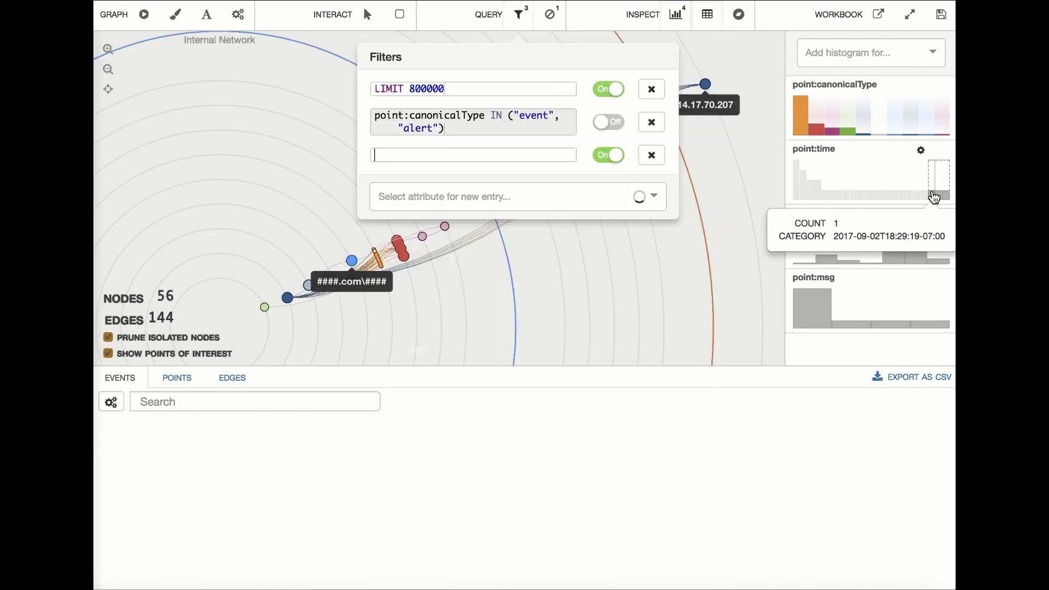
click(603, 174)
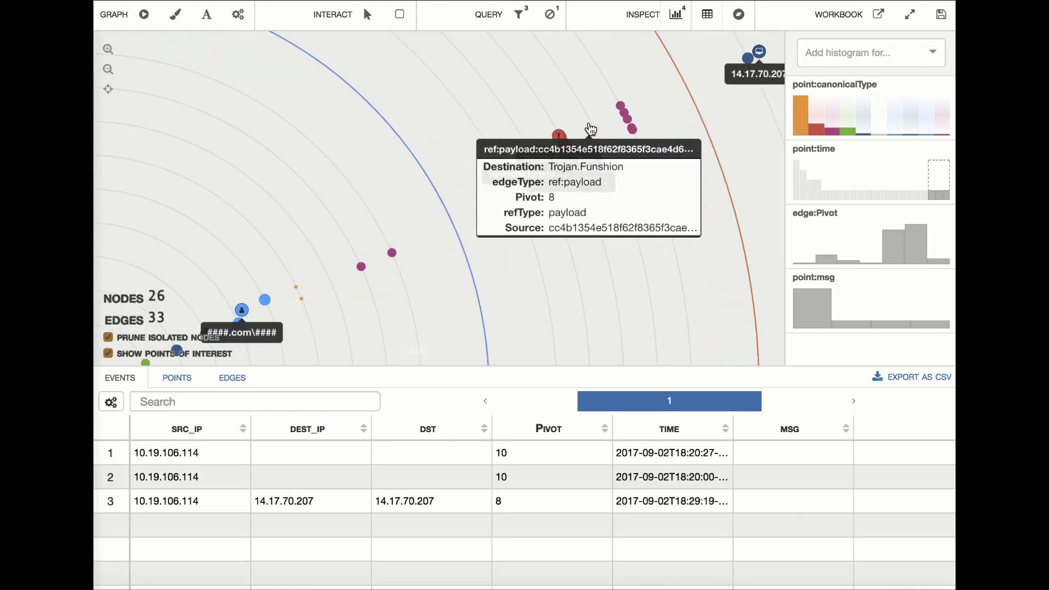
scroll(498, 87, up, 10)
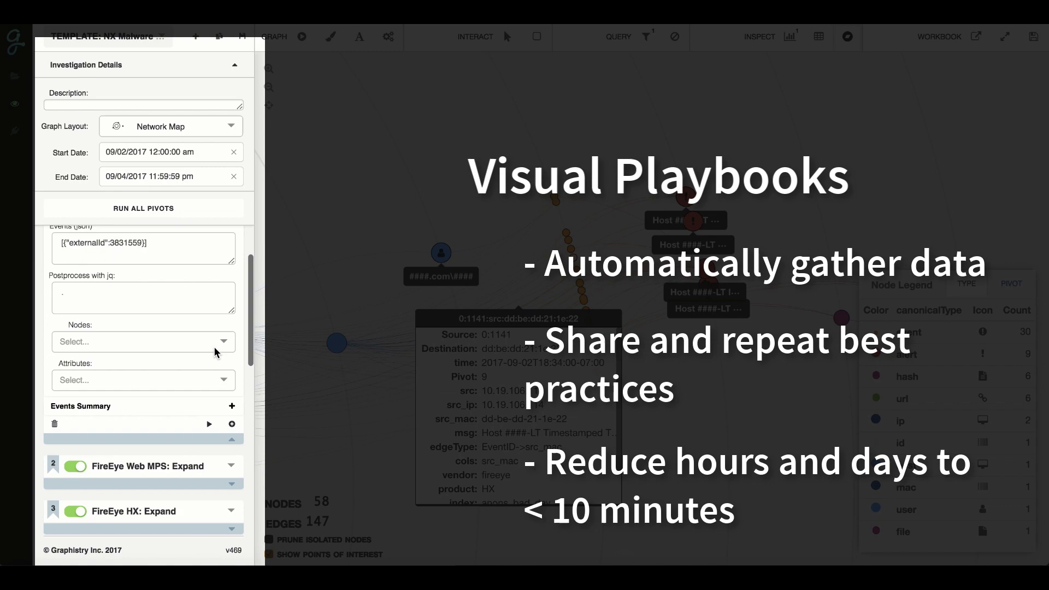
Expand the FireEye Web MPS pivot to review its parameters
scroll(216, 352, down, 5)
scroll(216, 352, down, 5)
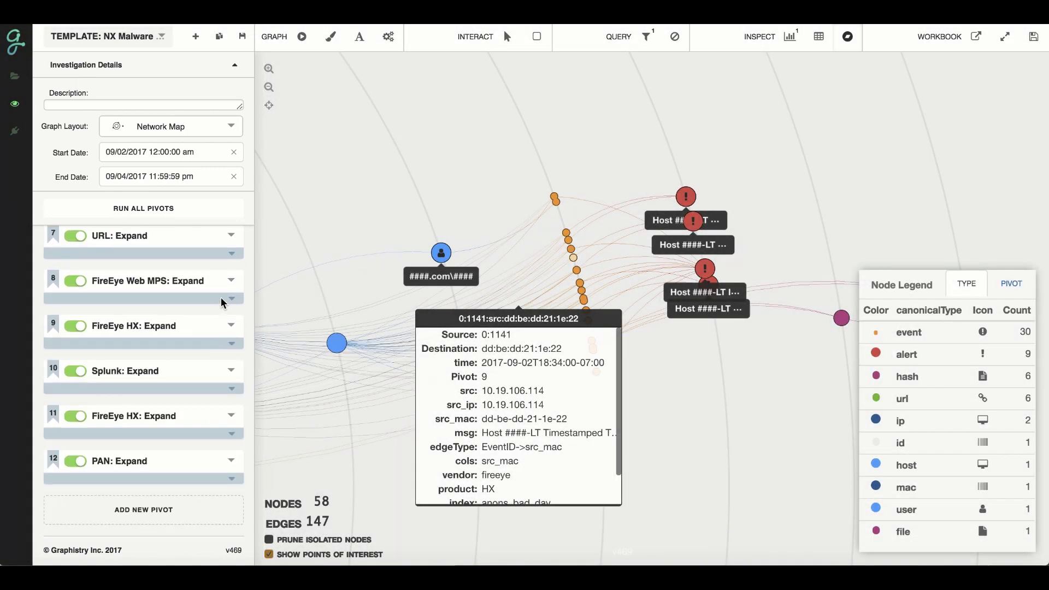
click(221, 306)
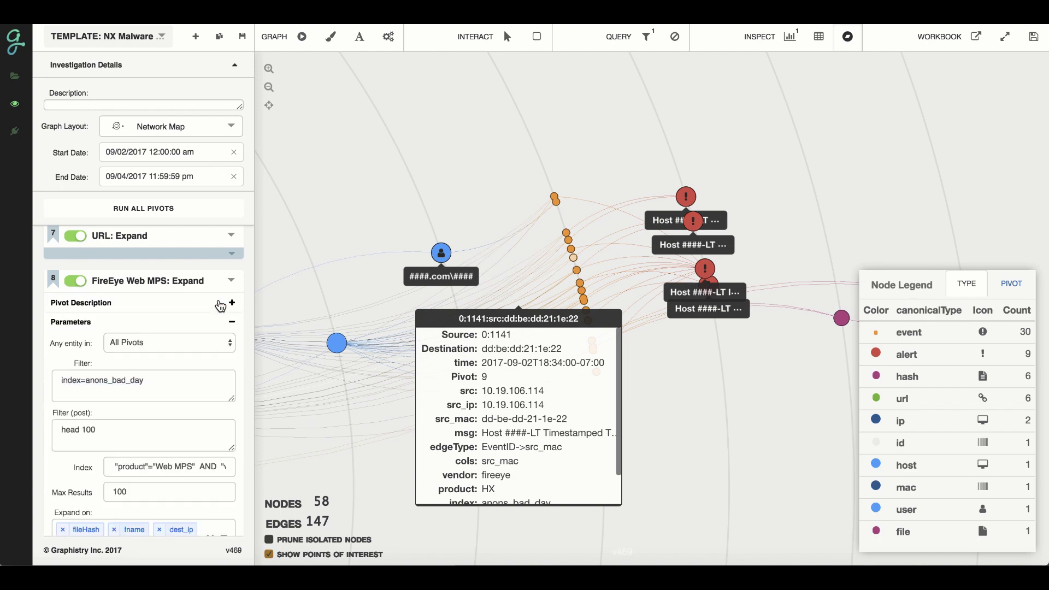
scroll(219, 300, down, 4)
scroll(219, 300, down, 5)
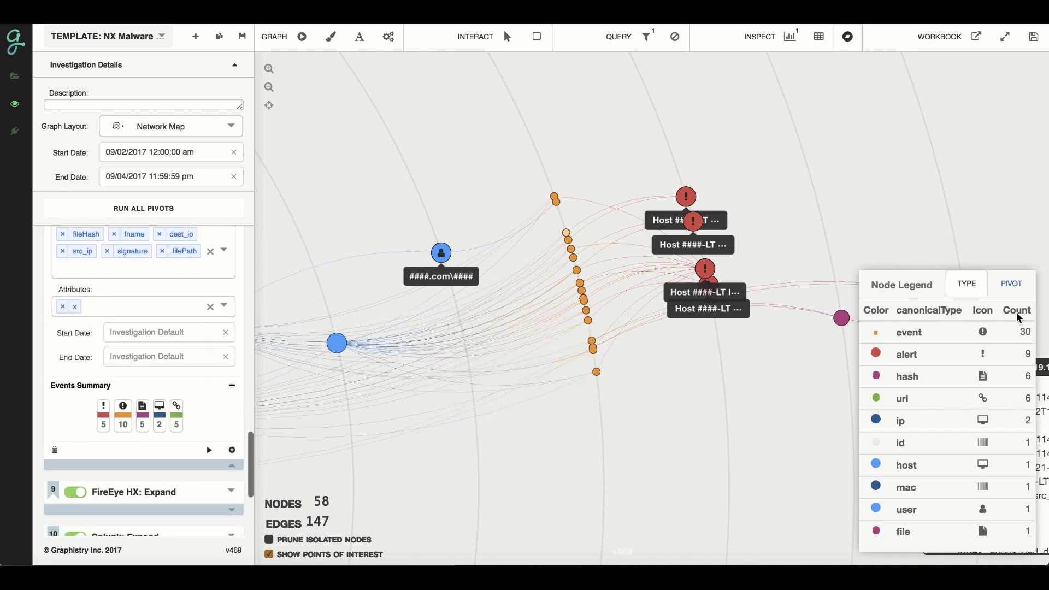
Colour nodes by pivot and show only pivot 1's nodes, centred higher in view
click(1010, 284)
click(955, 296)
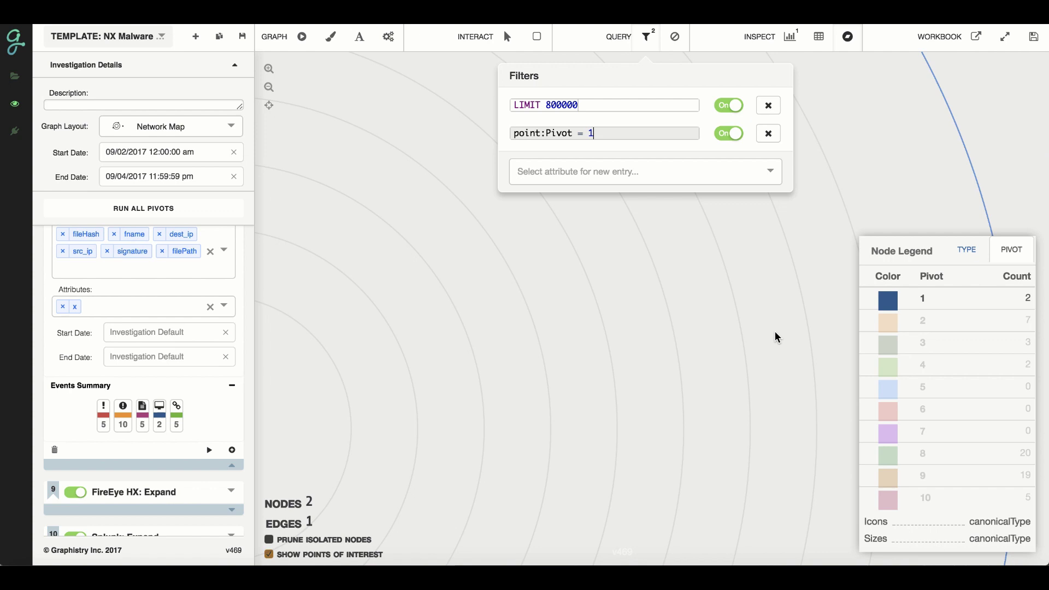
click(575, 266)
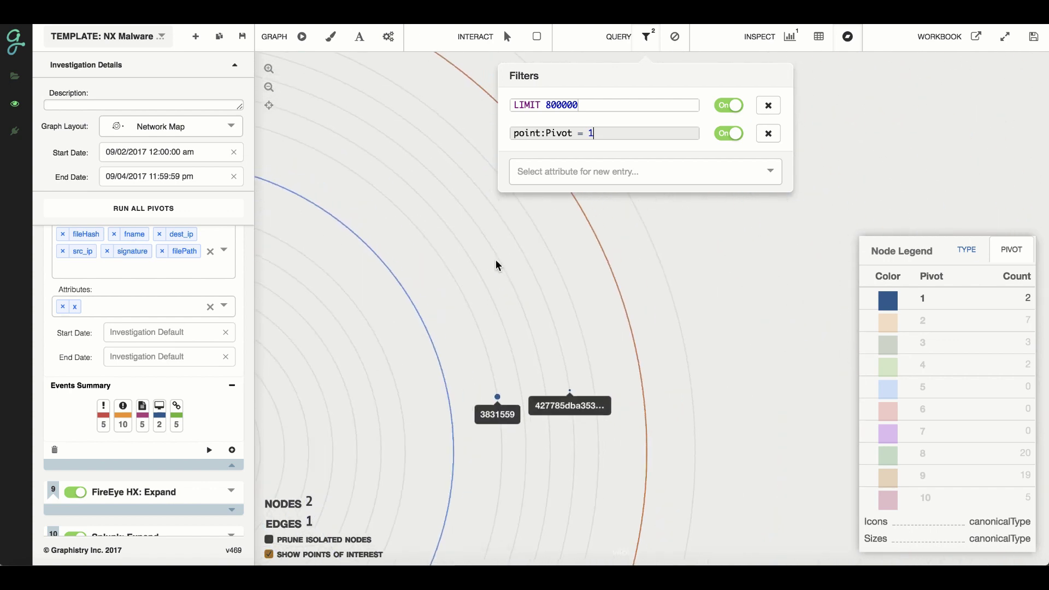
scroll(497, 264, up, 5)
drag(505, 333, 498, 215)
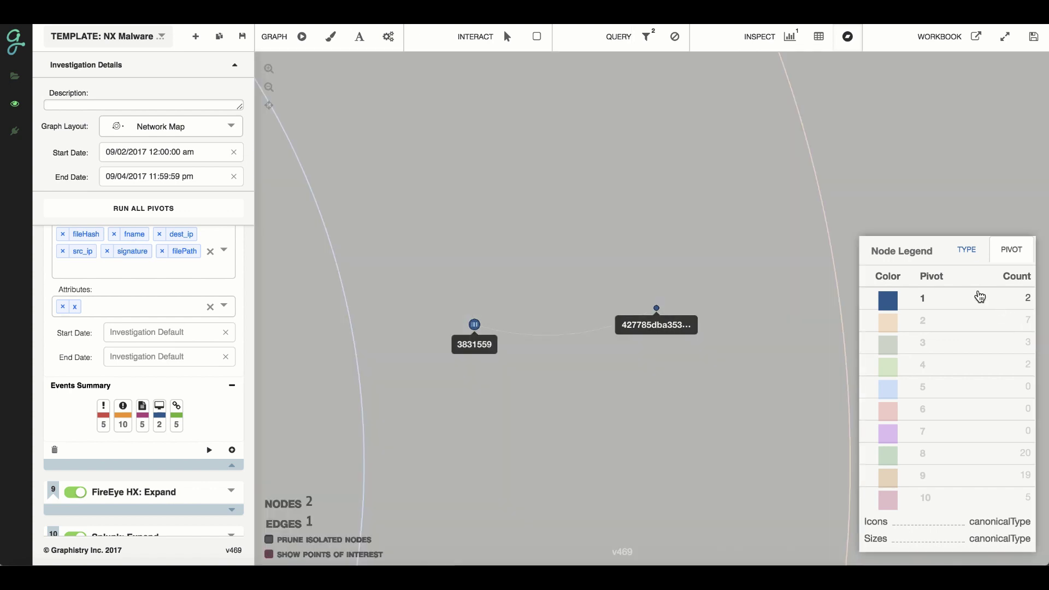
Add pivots 2, 3 and 4 to the graph, then health-check the Splunk and HTTP connectors
click(963, 322)
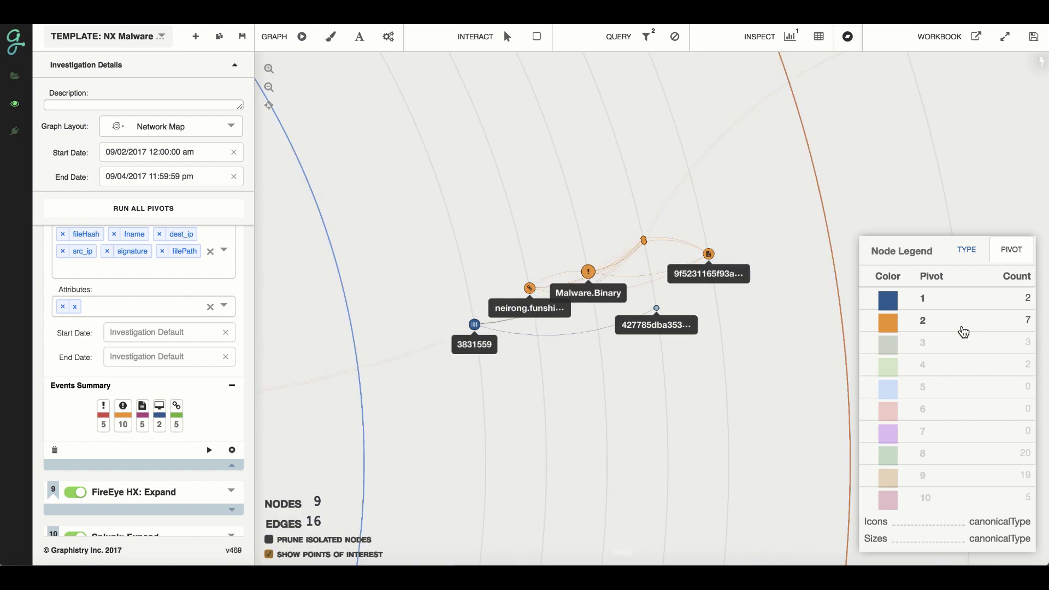
click(961, 339)
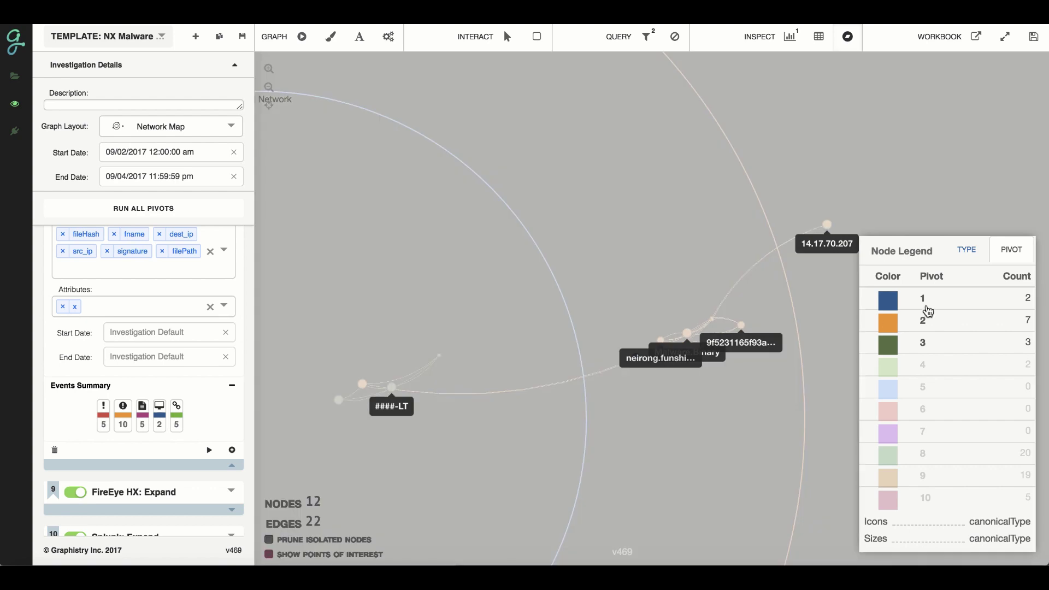
click(933, 348)
click(933, 347)
click(935, 365)
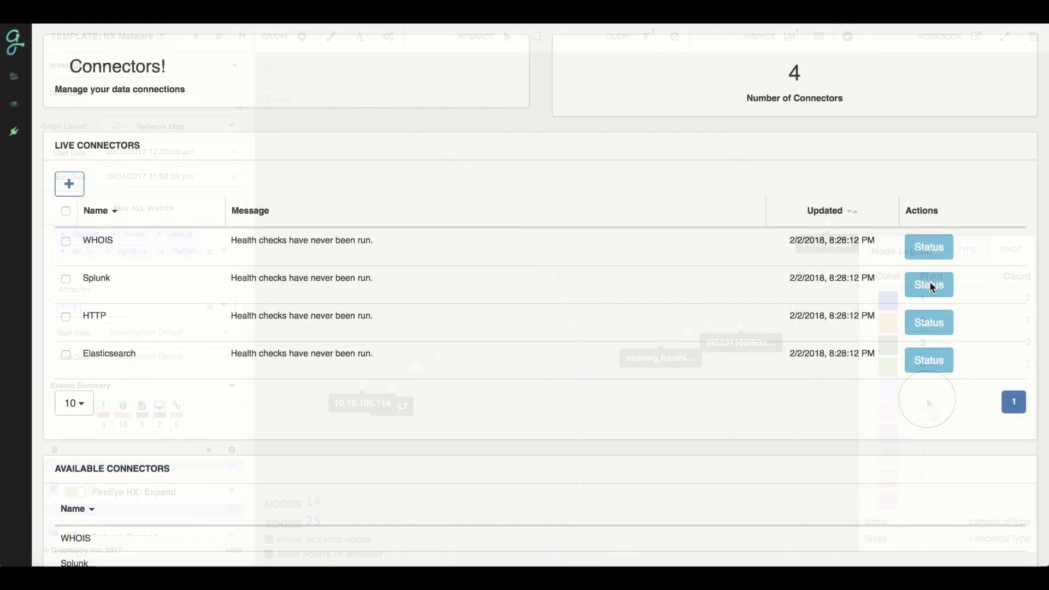
click(927, 285)
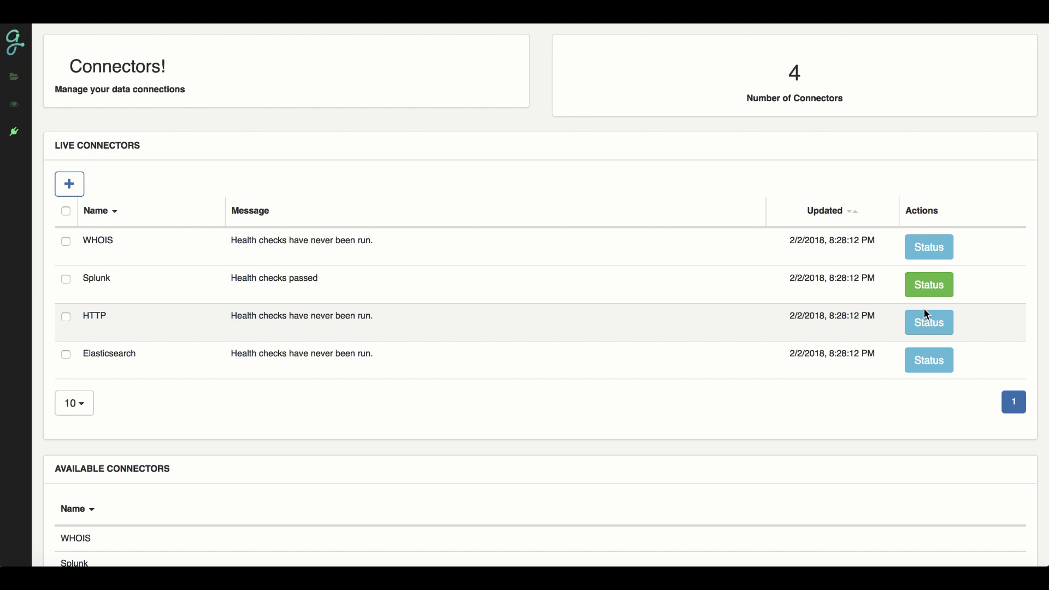
click(925, 321)
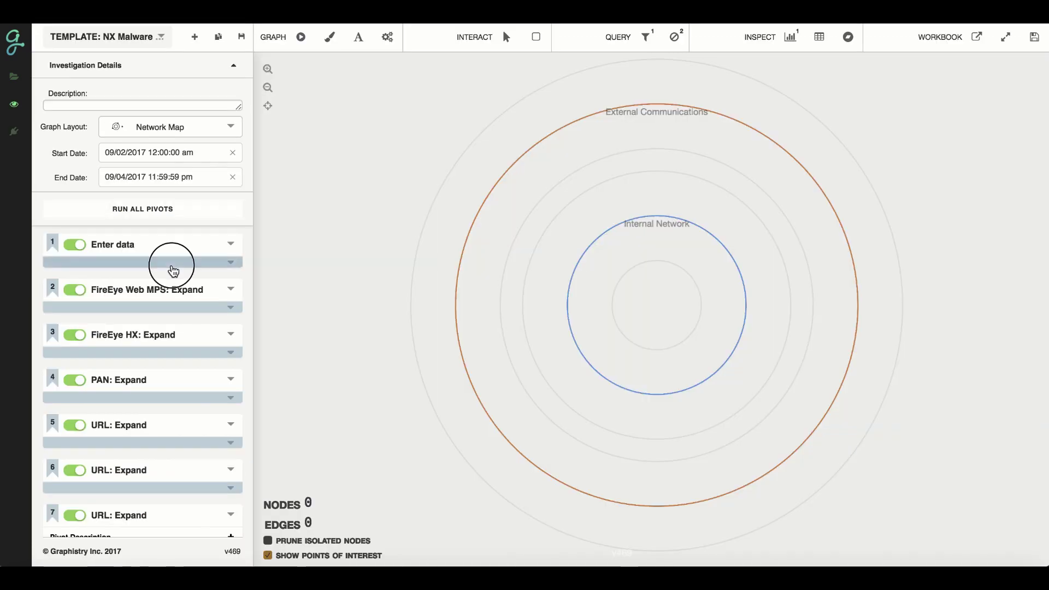
Paste the real event id into the Enter data events JSON and run every playbook pivot
click(171, 263)
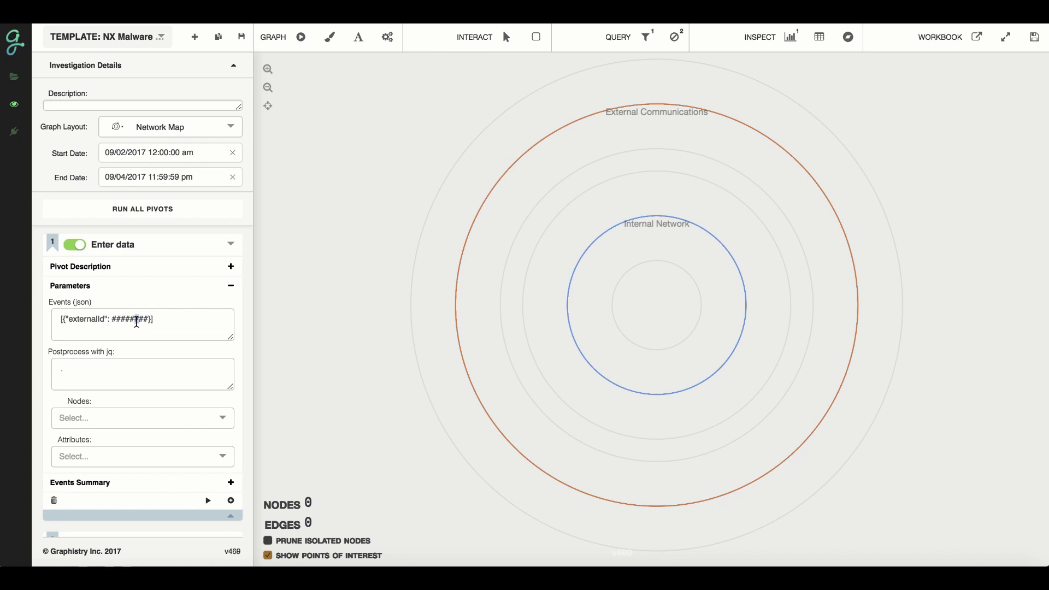
drag(149, 319, 105, 318)
text(3831559)
click(156, 211)
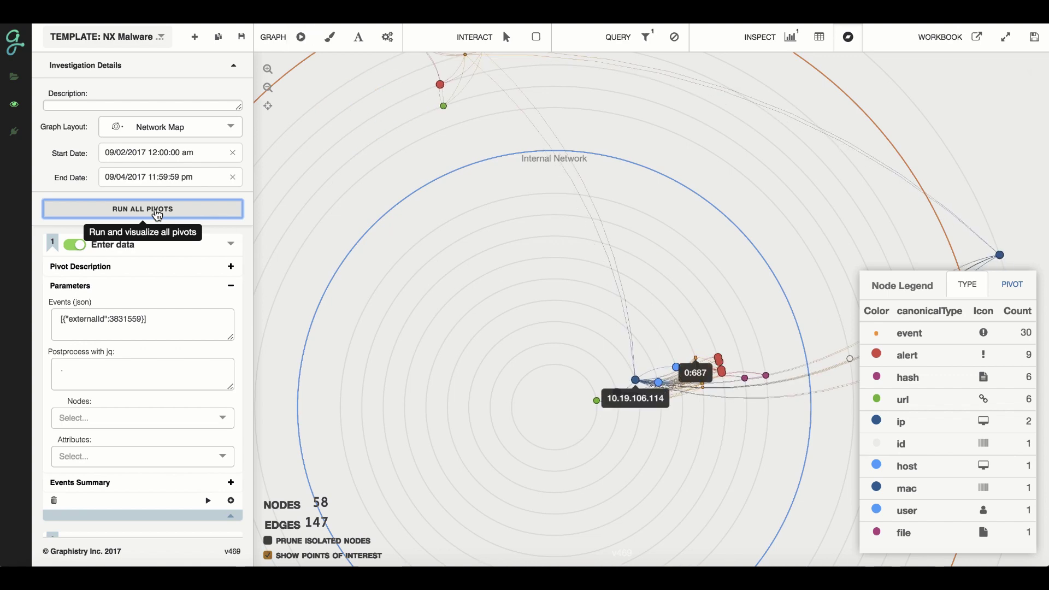
Review the FireEye Web MPS pivot settings, colour nodes by pivot and keep only pivot 1
scroll(724, 357, up, 3)
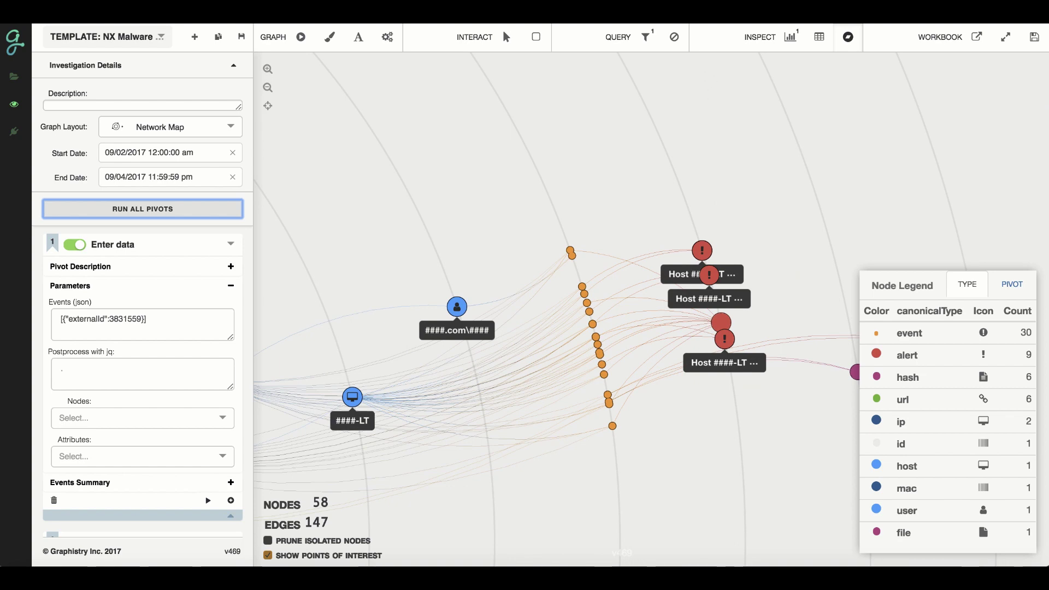
scroll(217, 349, down, 10)
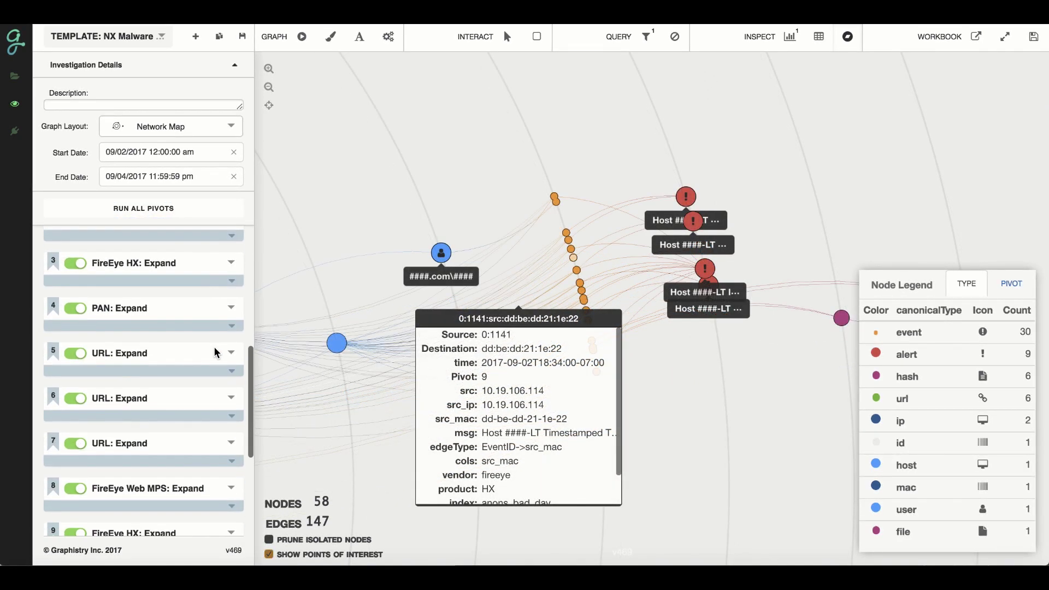
scroll(217, 352, down, 4)
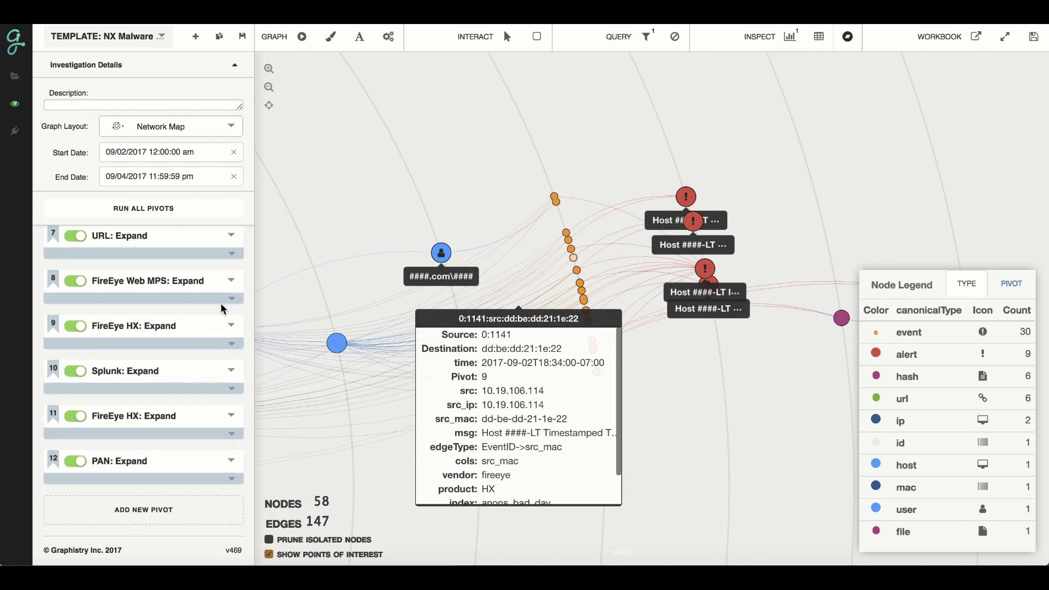
click(222, 301)
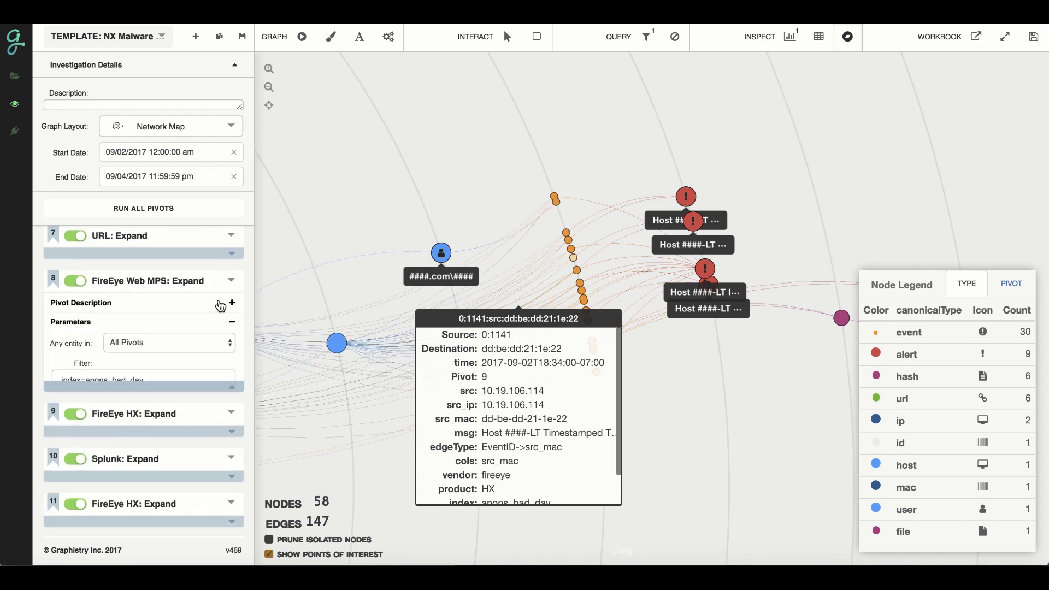
scroll(220, 305, down, 6)
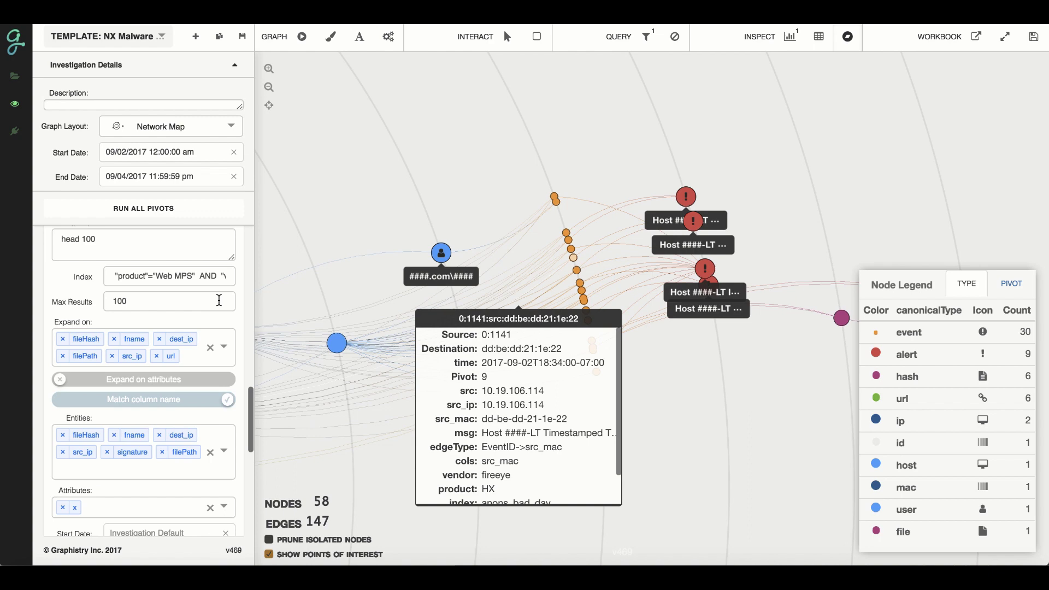
scroll(219, 300, down, 3)
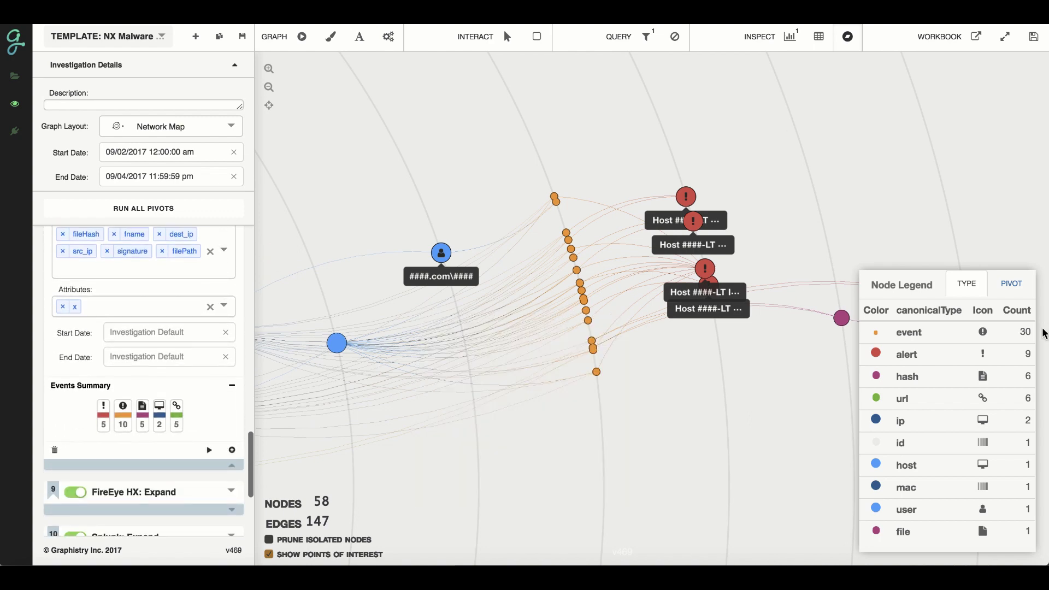
click(1008, 284)
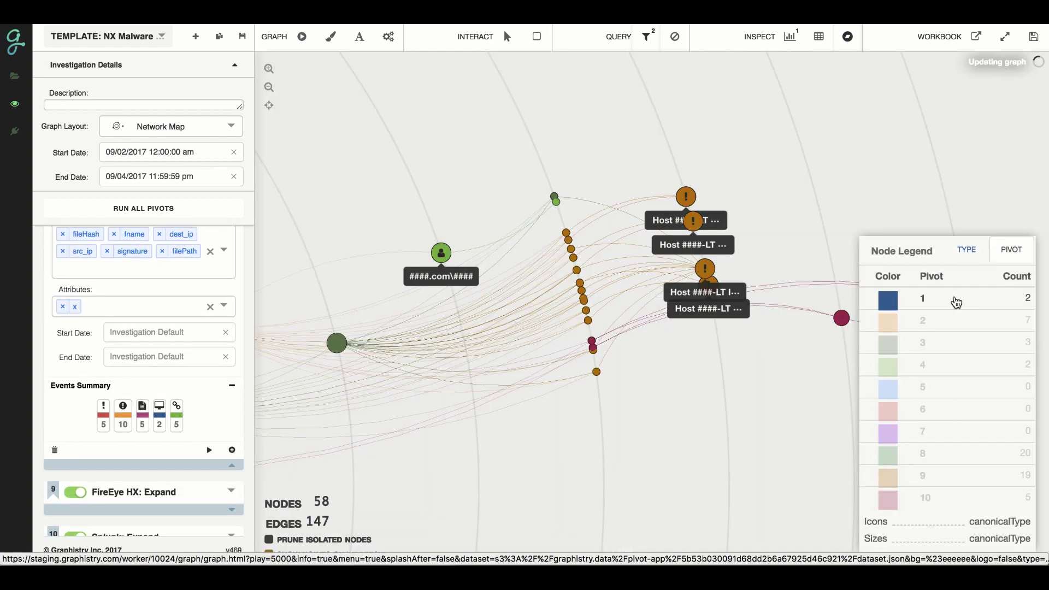
click(956, 303)
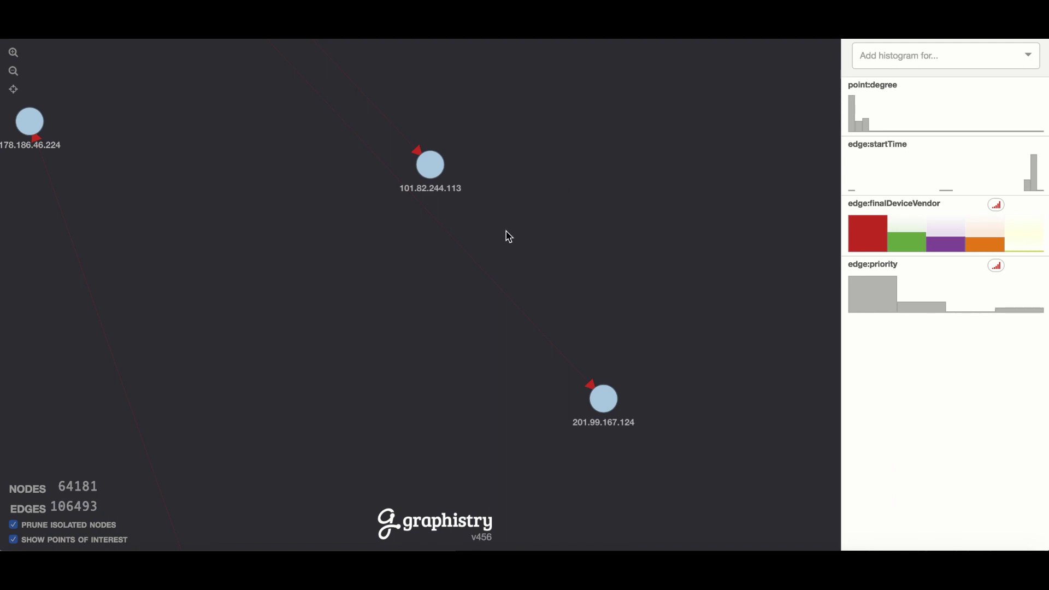
Inspect a firewall connection edge's details and bring the whole node mass into view
click(482, 264)
scroll(307, 357, down, 10)
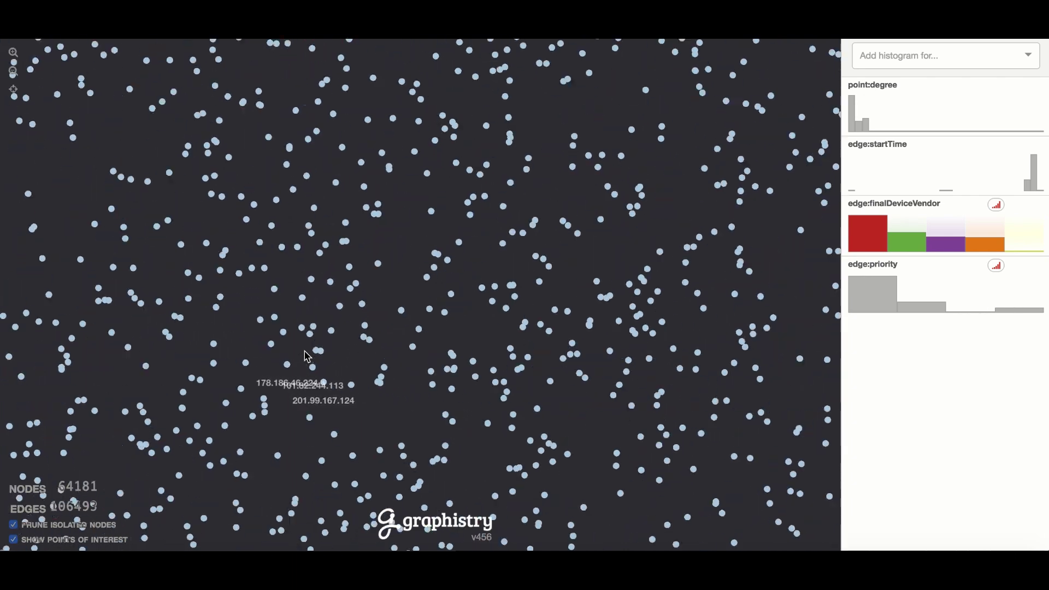
scroll(307, 357, down, 10)
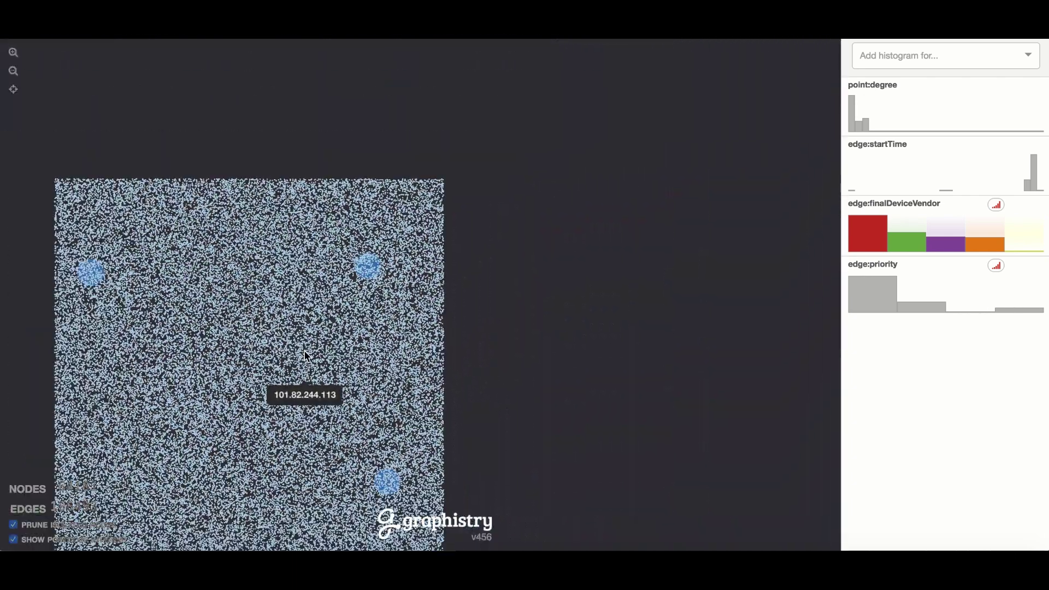
drag(307, 355, 491, 236)
Run the clustering layout on the 64,181-node network graph
click(47, 40)
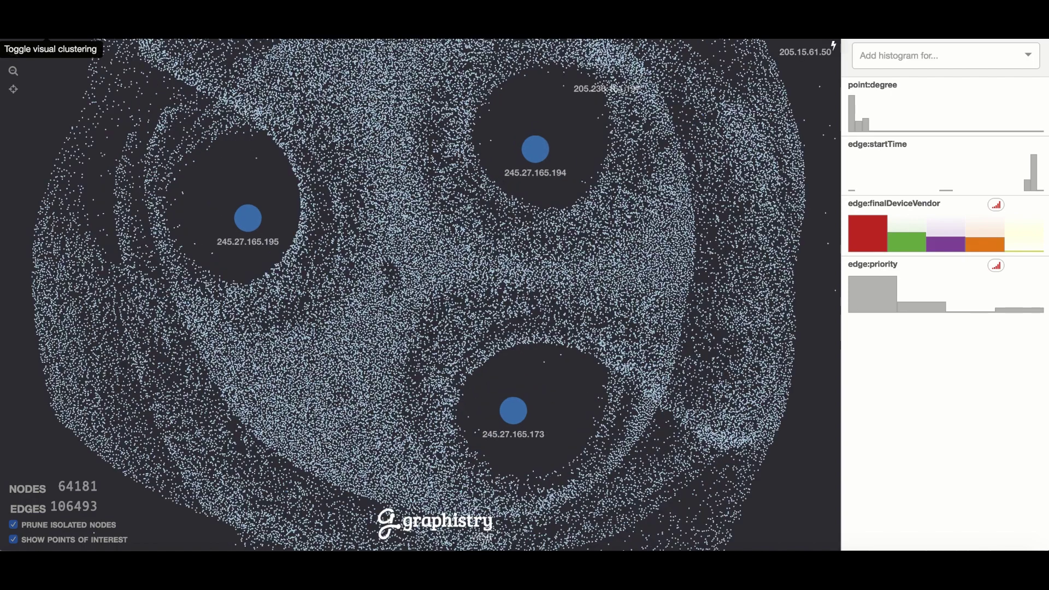
click(13, 52)
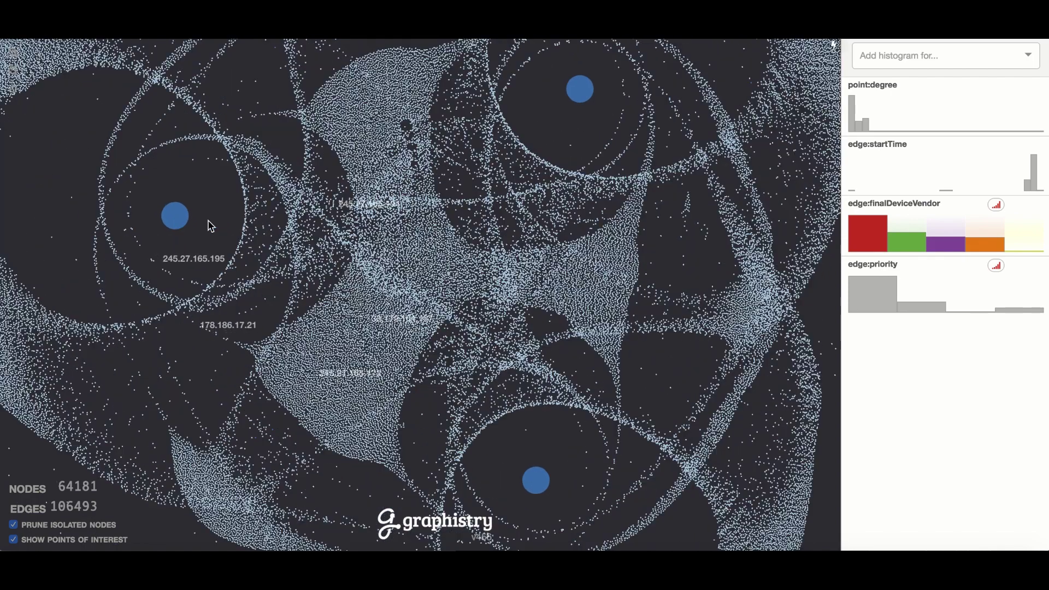
scroll(211, 225, down, 5)
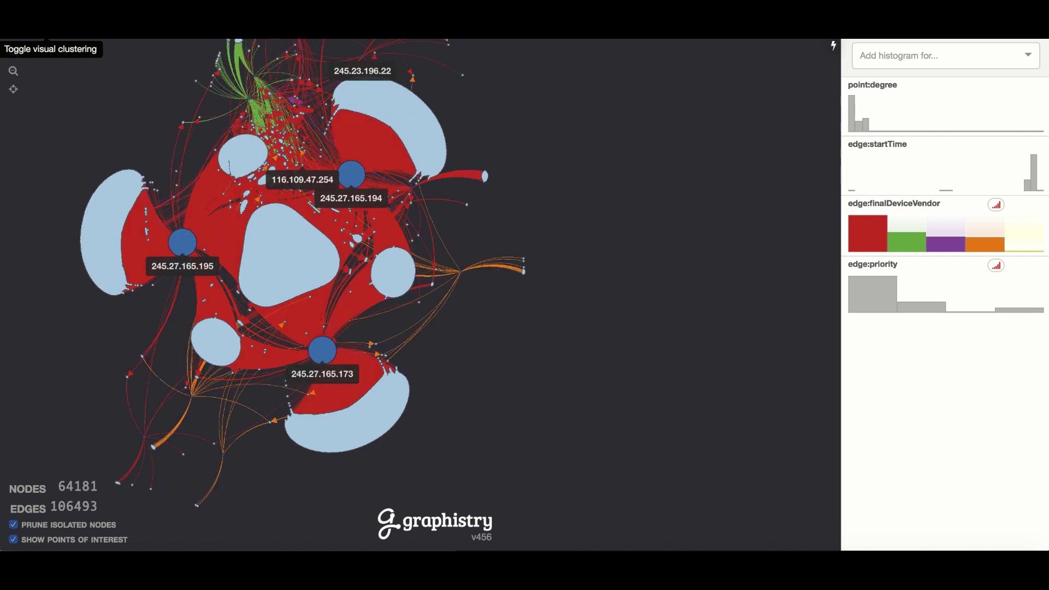
Filter on a firewall session edge's value, narrowing the graph to 583 nodes and 725 edges
mouse_move(116, 223)
scroll(116, 223, up, 5)
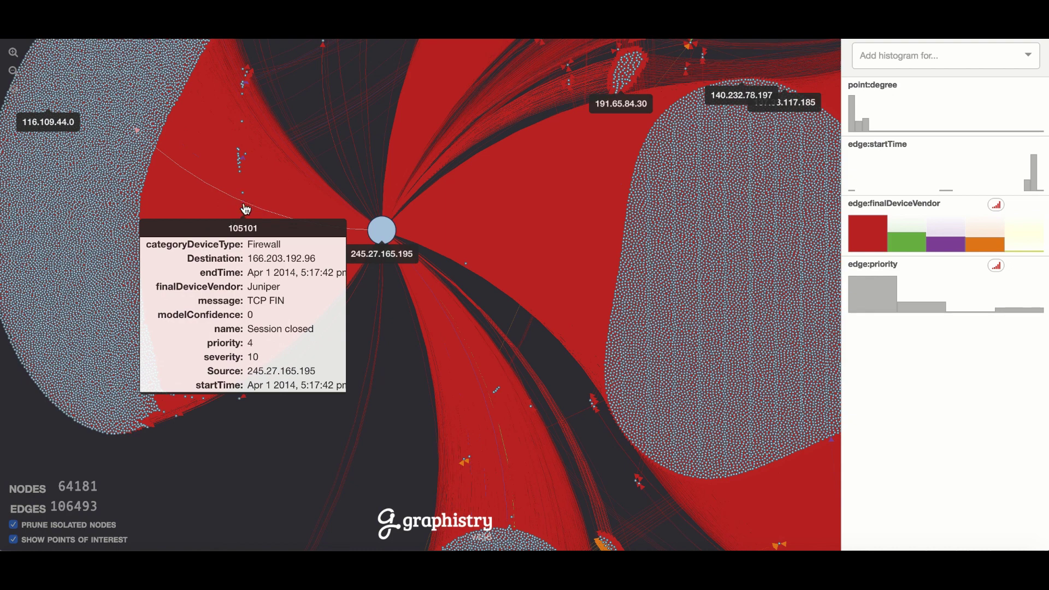
click(244, 210)
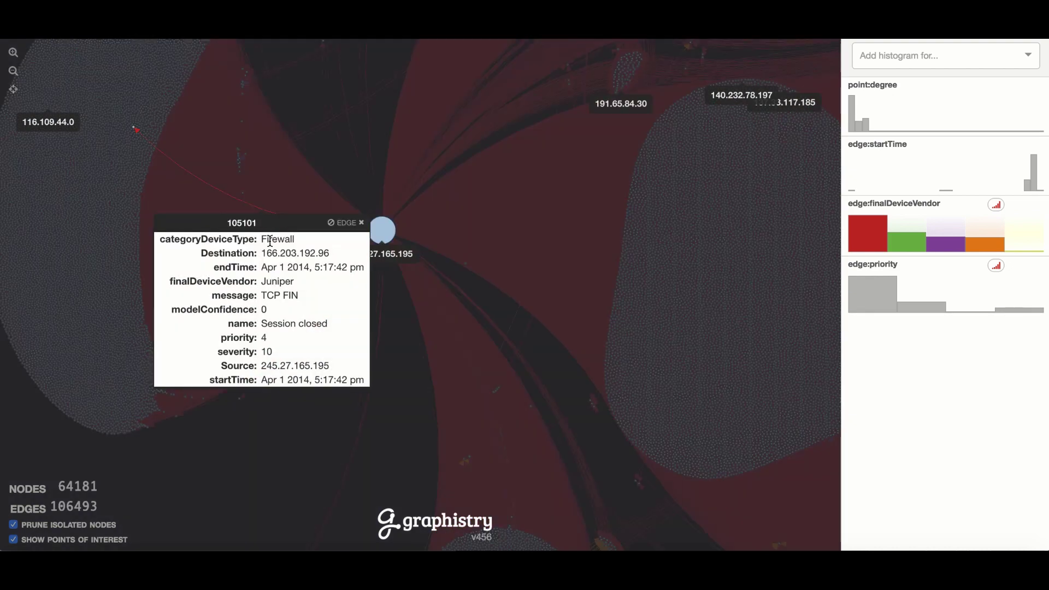
click(253, 296)
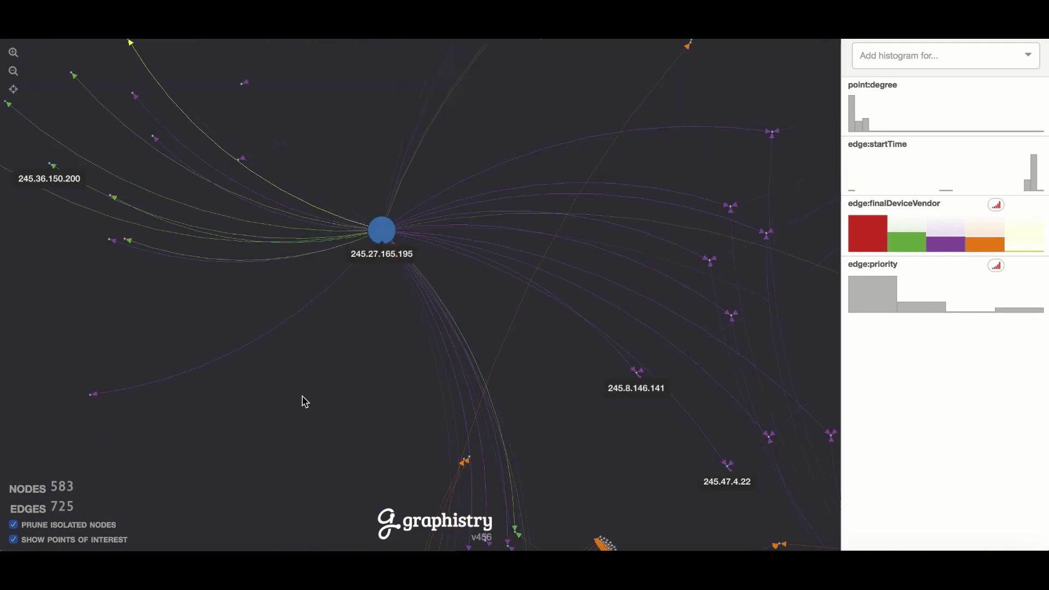
scroll(305, 402, down, 5)
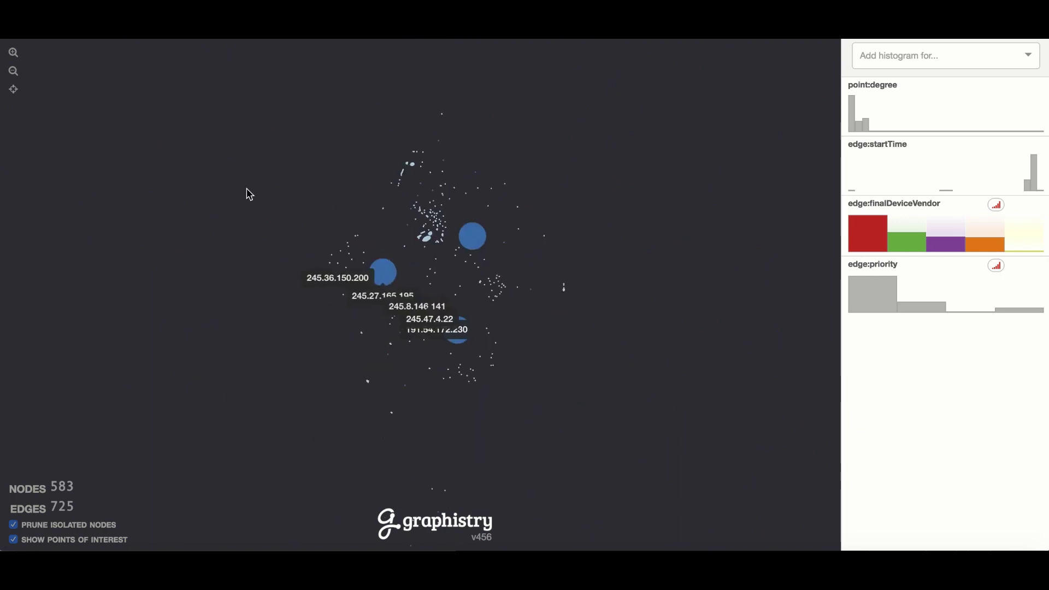